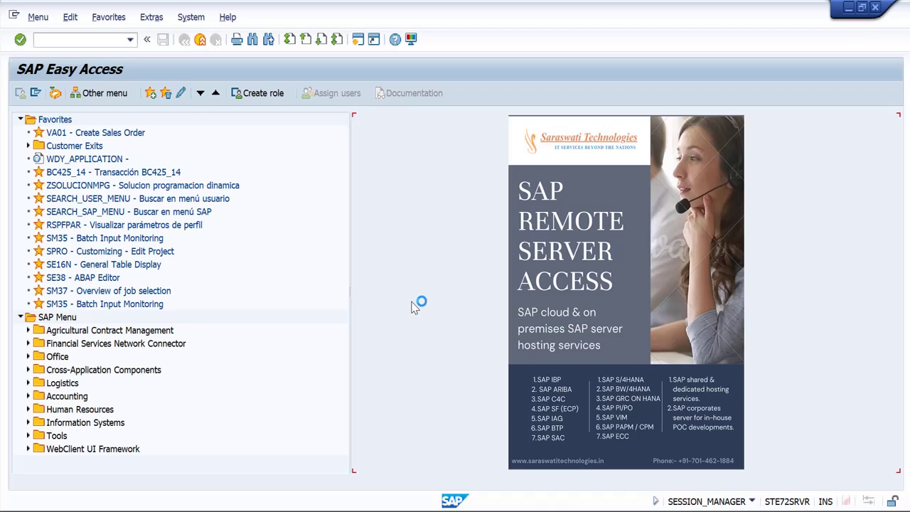
# Step: Switch to the Change Material session, open material 50067549 and display its component assignment
pyautogui.moveTo(612, 506)
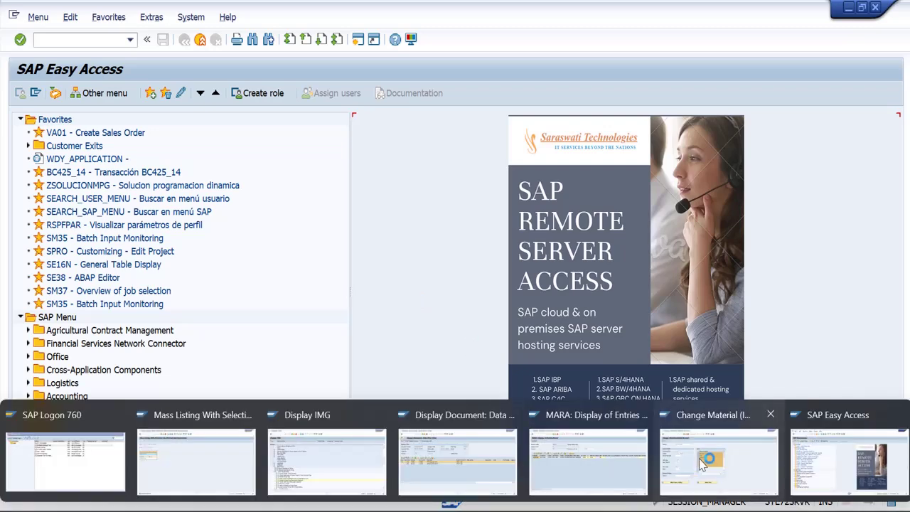
pyautogui.moveTo(701, 461)
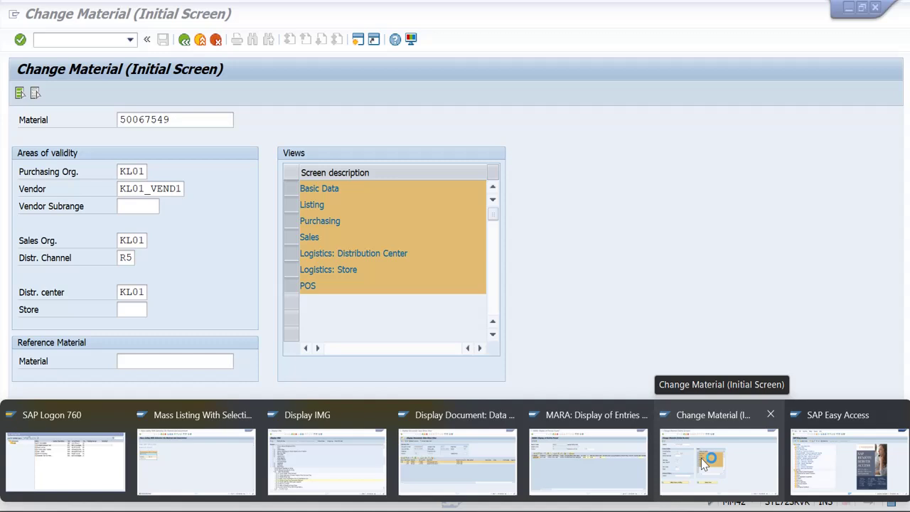
pyautogui.click(703, 463)
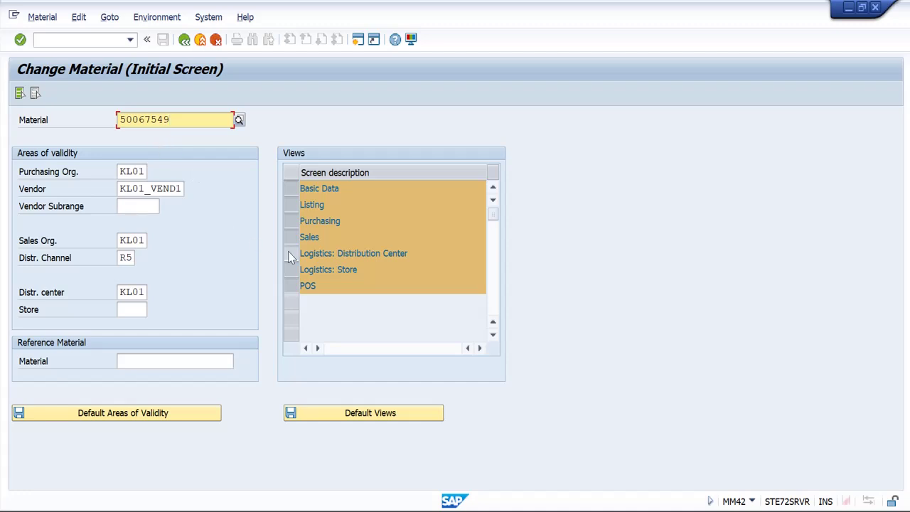
pyautogui.press('Return')
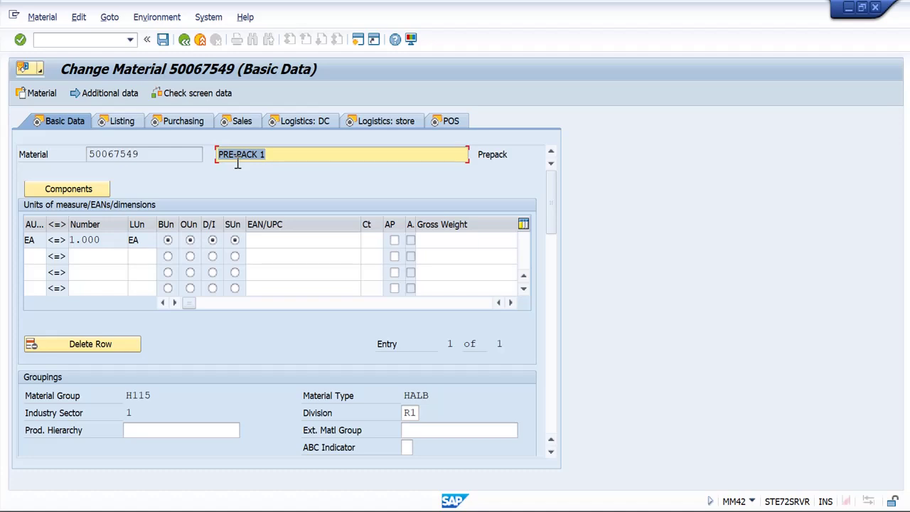
pyautogui.click(101, 188)
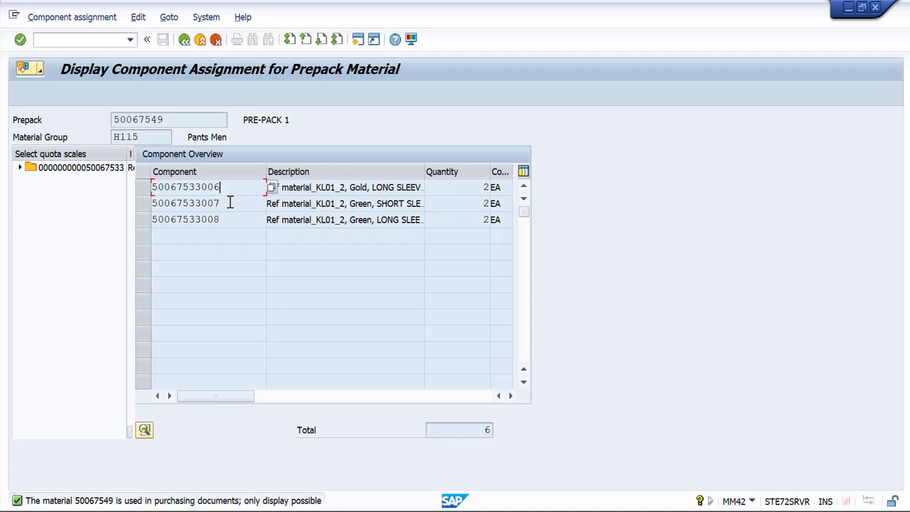
# Step: Examine the components assigned to the prepack, with their descriptions and quantities
pyautogui.click(230, 203)
pyautogui.click(229, 220)
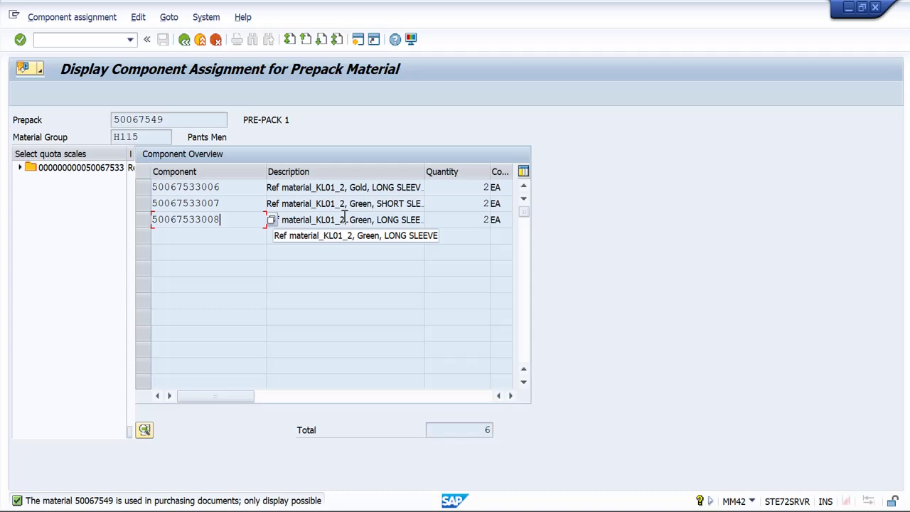
pyautogui.click(332, 187)
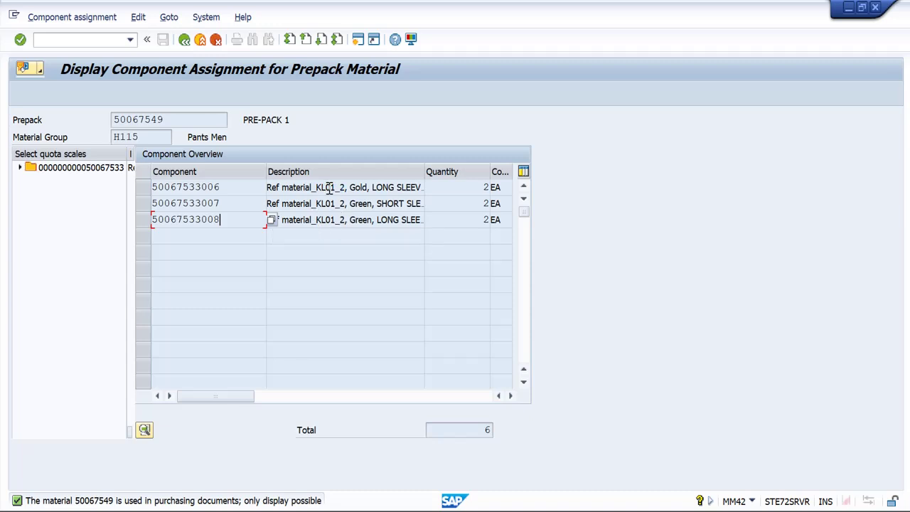
pyautogui.click(480, 190)
pyautogui.click(486, 203)
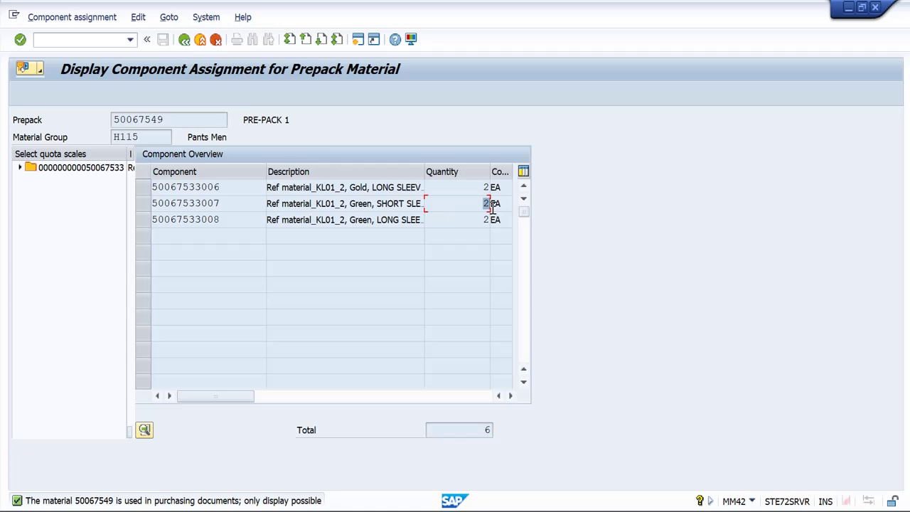
pyautogui.click(484, 220)
pyautogui.doubleClick(483, 219)
pyautogui.click(453, 190)
pyautogui.click(463, 206)
pyautogui.click(465, 221)
pyautogui.moveTo(178, 125); pyautogui.dragTo(98, 122)
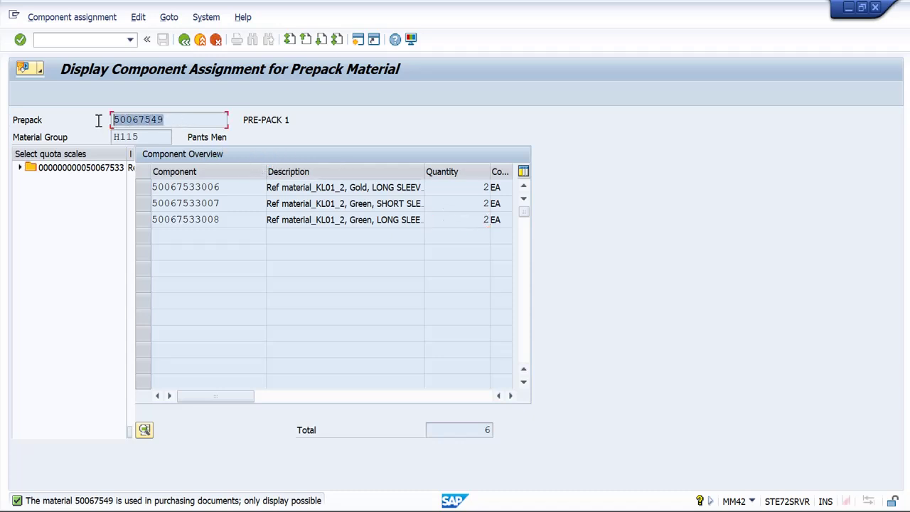
# Step: Leave the component assignment and check the prepack's net price in the Purchasing view
pyautogui.click(185, 40)
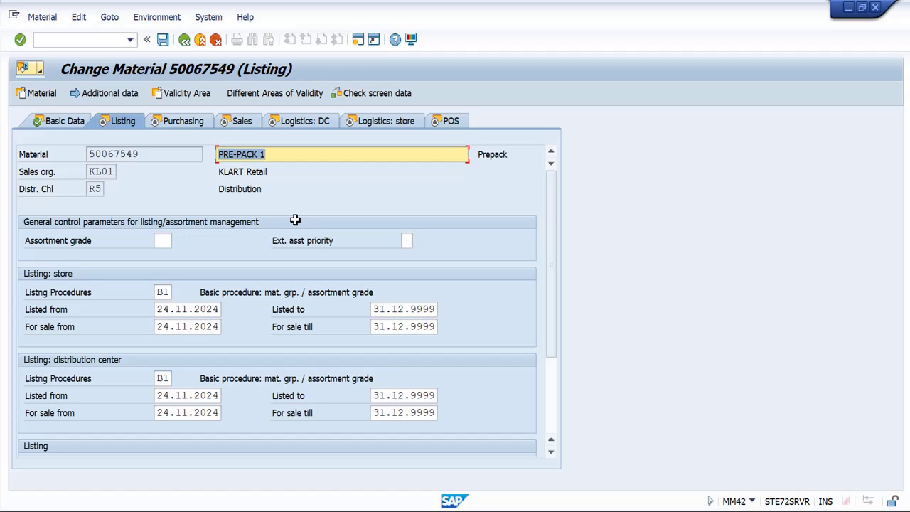
pyautogui.press('Return')
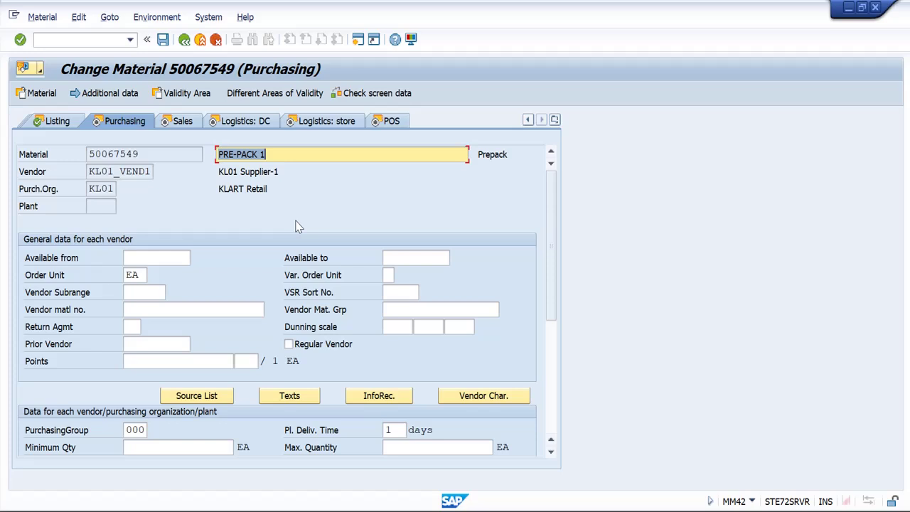
pyautogui.scroll(-5, 552, 334)
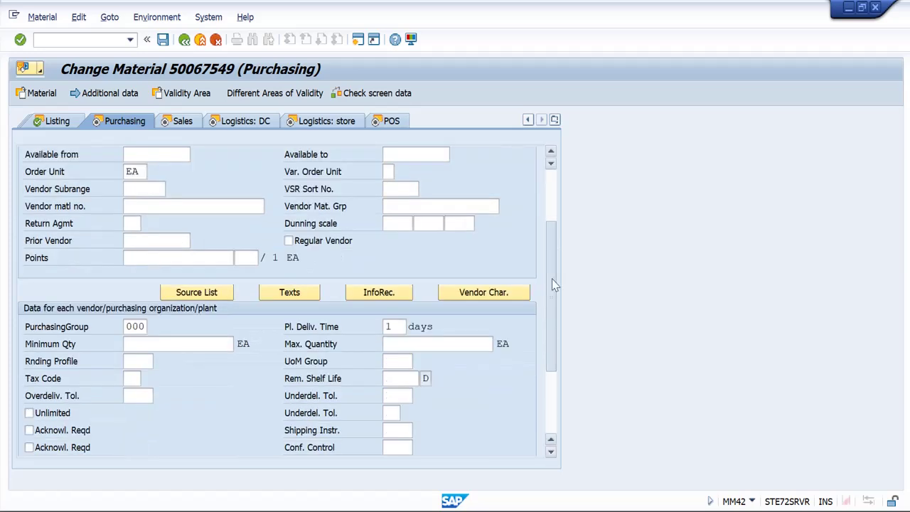
pyautogui.moveTo(142, 415); pyautogui.dragTo(28, 420)
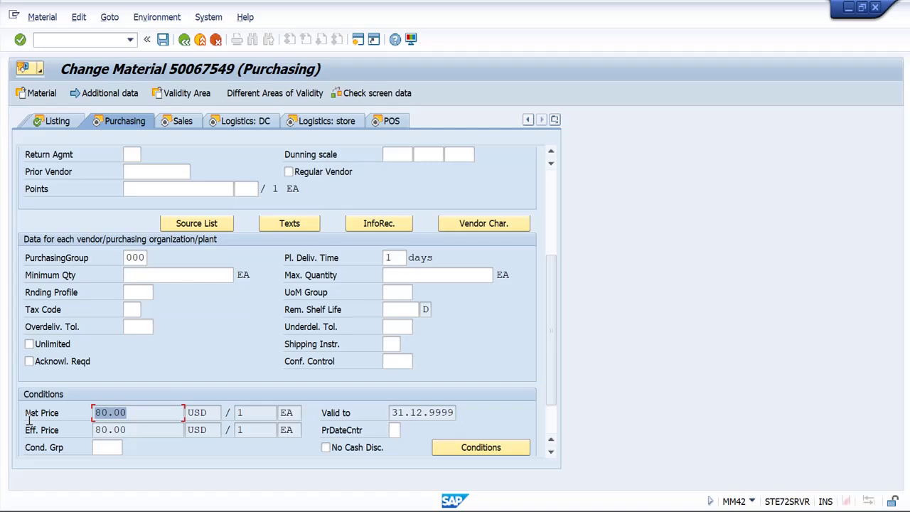
pyautogui.click(553, 191)
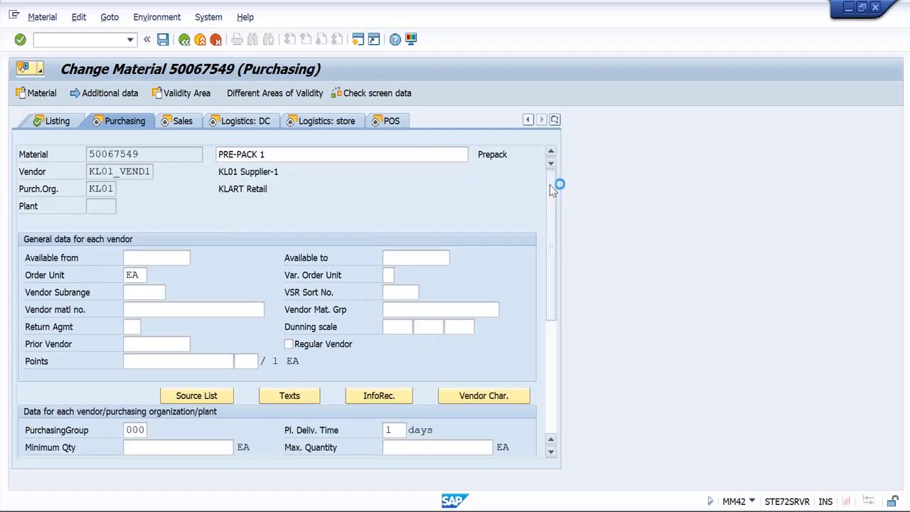
pyautogui.moveTo(553, 191); pyautogui.dragTo(562, 264)
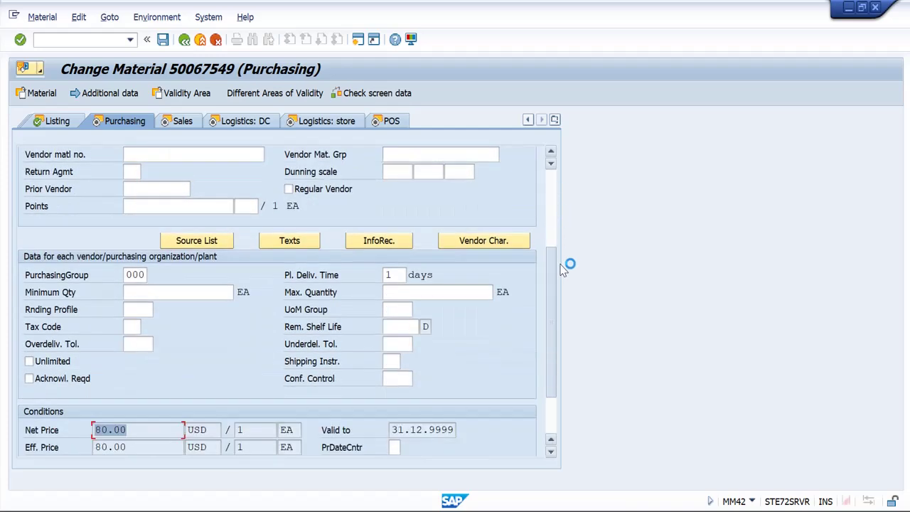
pyautogui.click(150, 431)
pyautogui.doubleClick(142, 431)
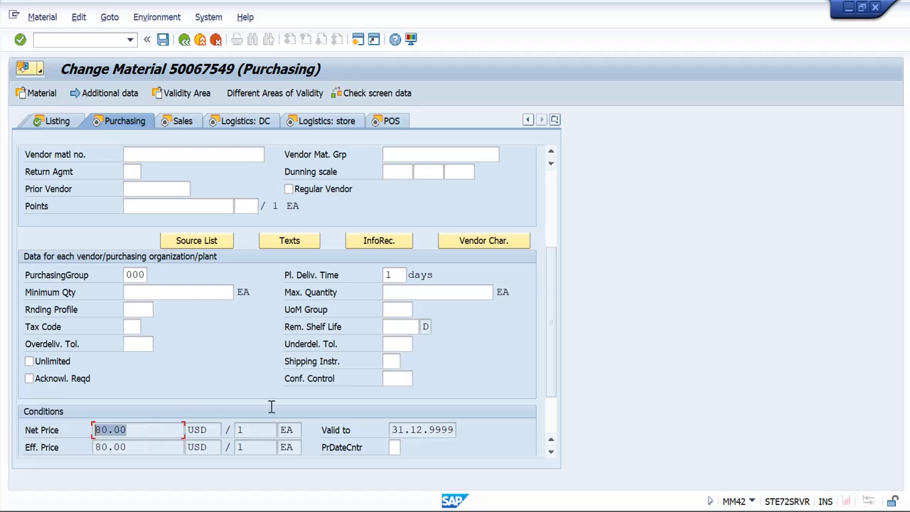
pyautogui.click(555, 192)
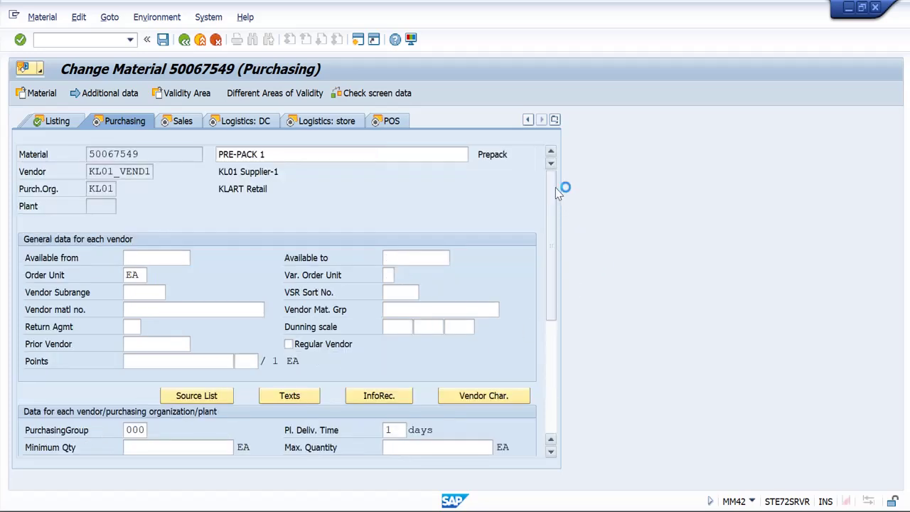
# Step: Go through the prepack's Sales, Logistics and POS views and save the material
pyautogui.press('Return')
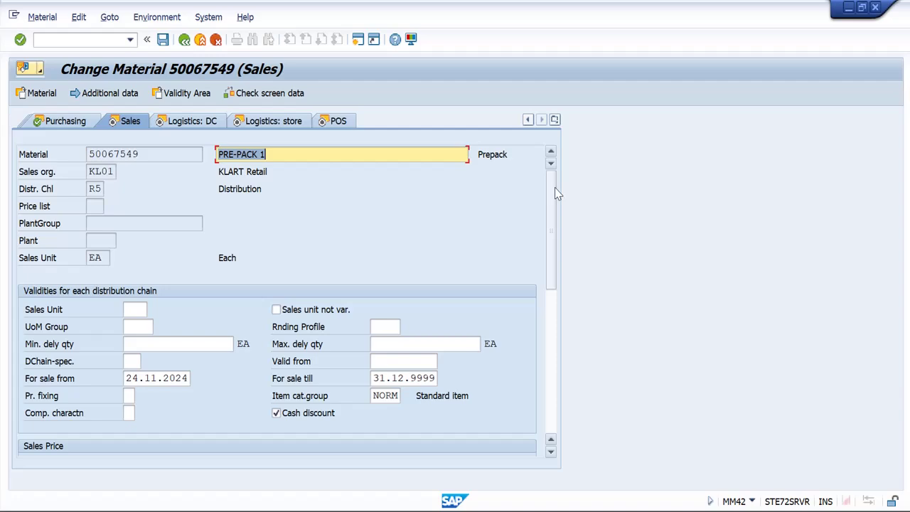
pyautogui.press('Return')
pyautogui.press('Return')
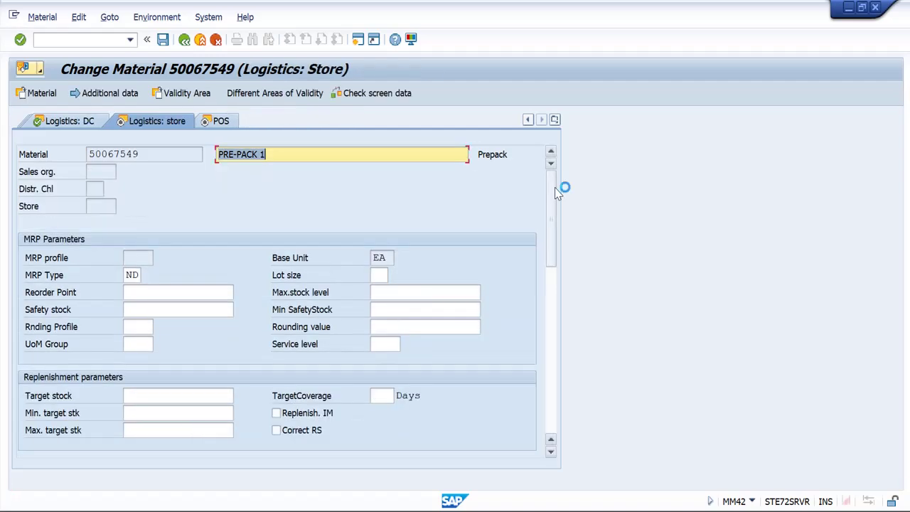
pyautogui.press('Return')
pyautogui.press('Return')
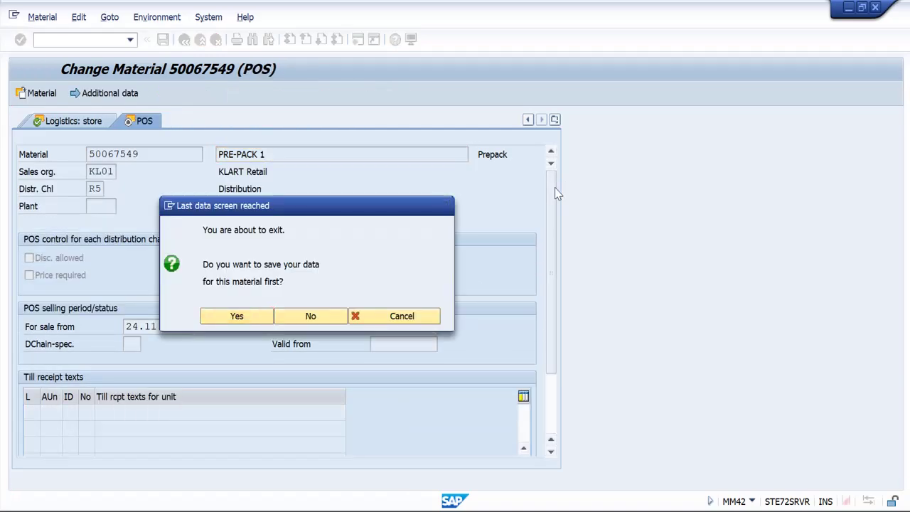
pyautogui.press('Return')
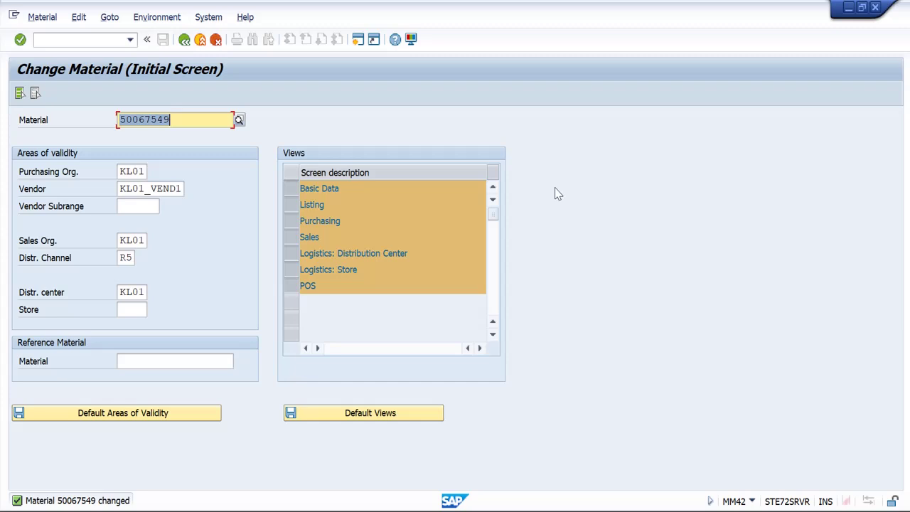
# Step: Switch to the SAP Easy Access session and start transaction ME21N to create a purchase order
pyautogui.moveTo(609, 490)
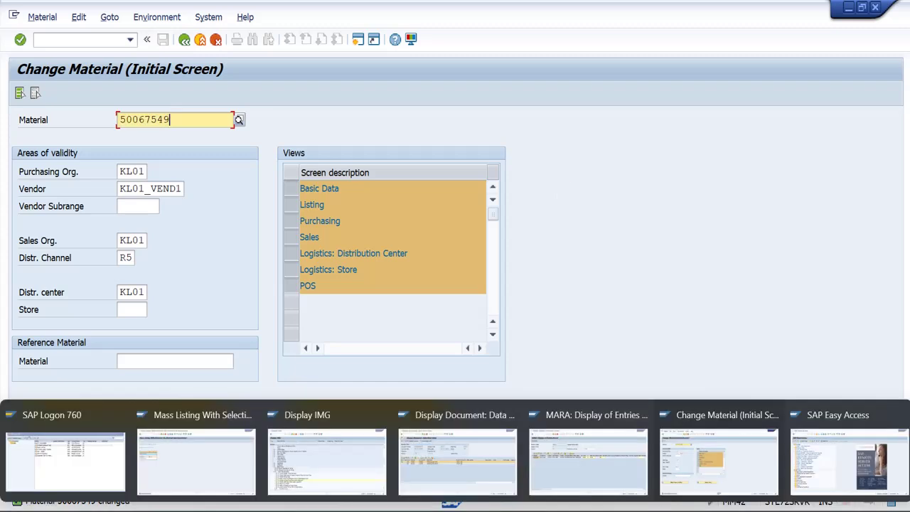
pyautogui.click(817, 453)
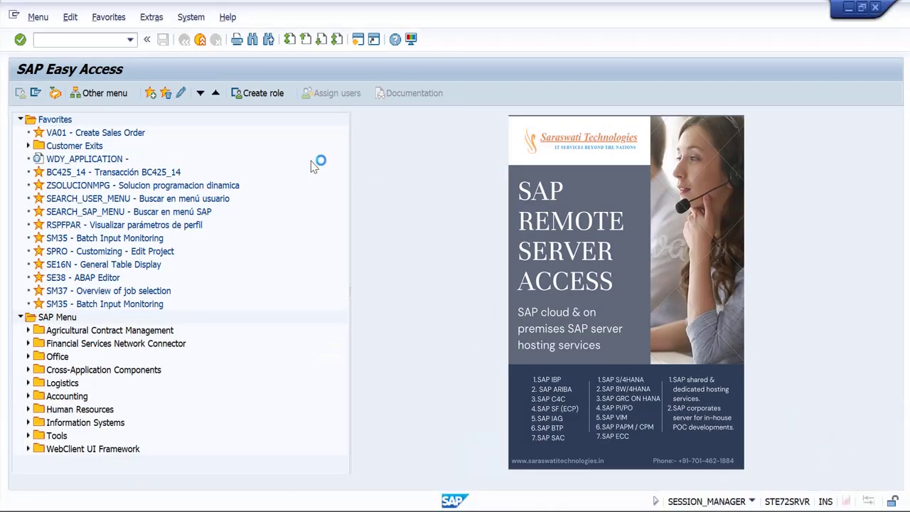
pyautogui.click(64, 44)
pyautogui.write('me21n')
pyautogui.press('Return')
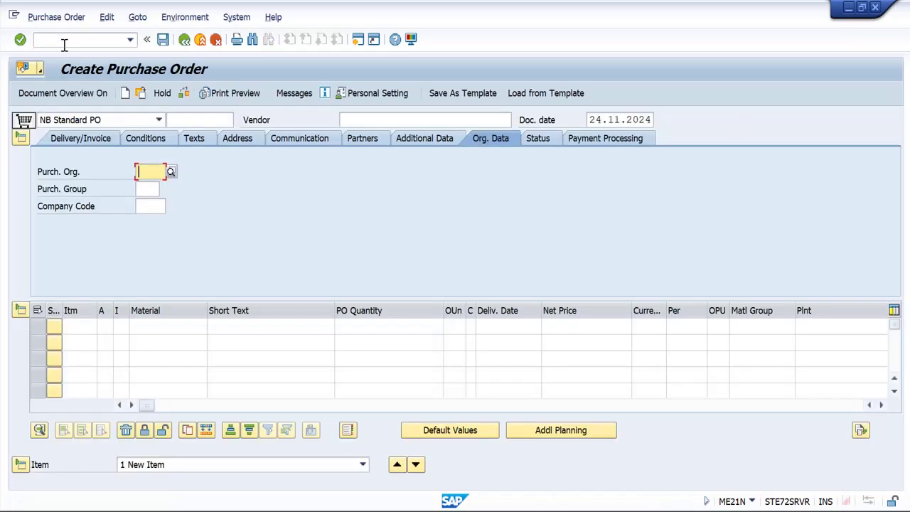
# Step: Enter vendor KL01_VEND1, purchasing organization KL01, purchasing group 000 and company code KL01 in the purchase order header
pyautogui.click(355, 120)
pyautogui.press('Down')
pyautogui.press('Return')
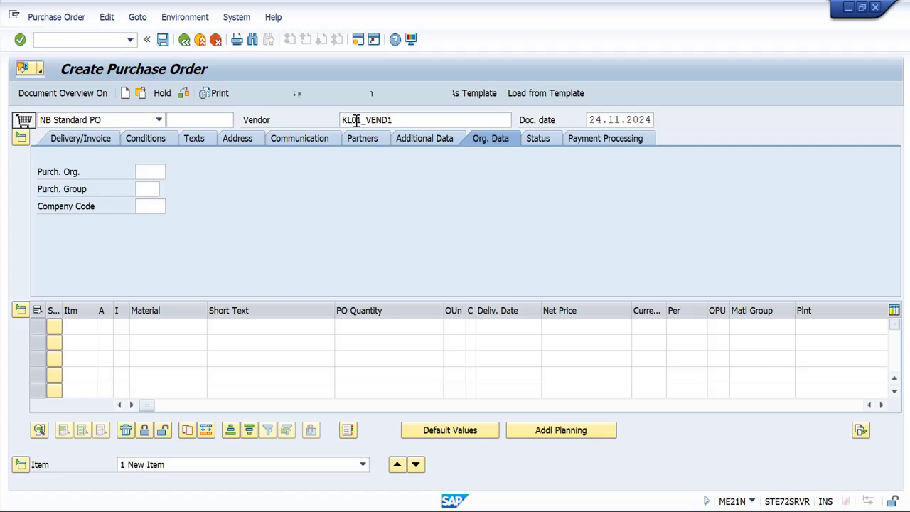
pyautogui.press('Down')
pyautogui.press('Tab')
pyautogui.press('Down')
pyautogui.press('Tab')
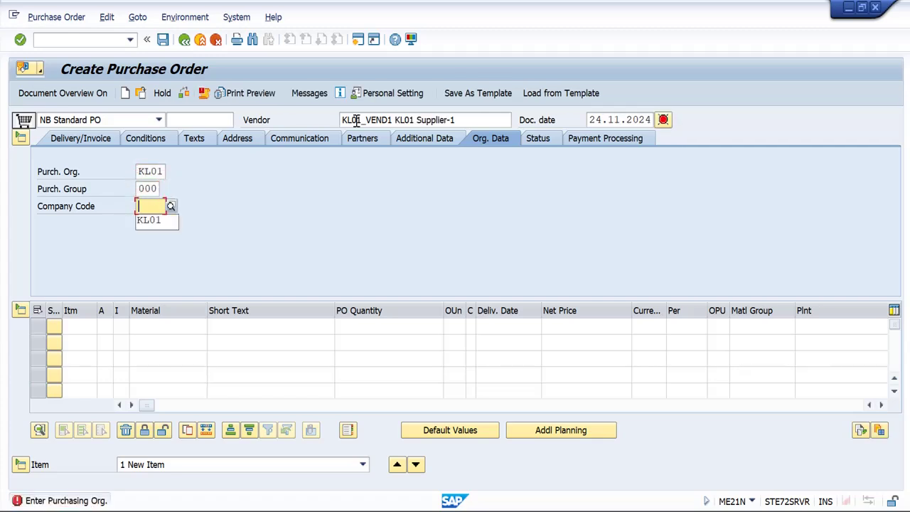
pyautogui.press('Down')
pyautogui.press('Return')
pyautogui.press('Return')
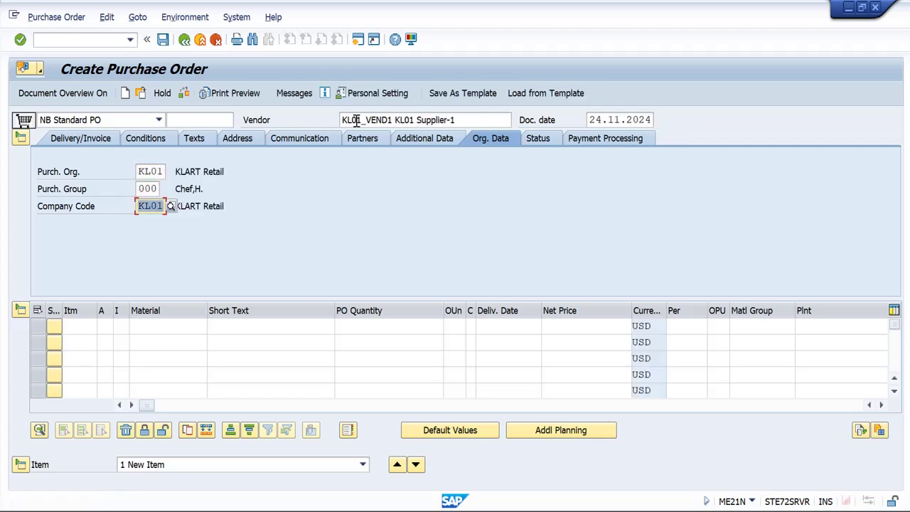
# Step: Enter material 50067549 as the first order item with quantity 1 and delivery date 24.11.2024
pyautogui.press('Tab')
pyautogui.write('50067549')
pyautogui.press('Tab')
pyautogui.press('Tab')
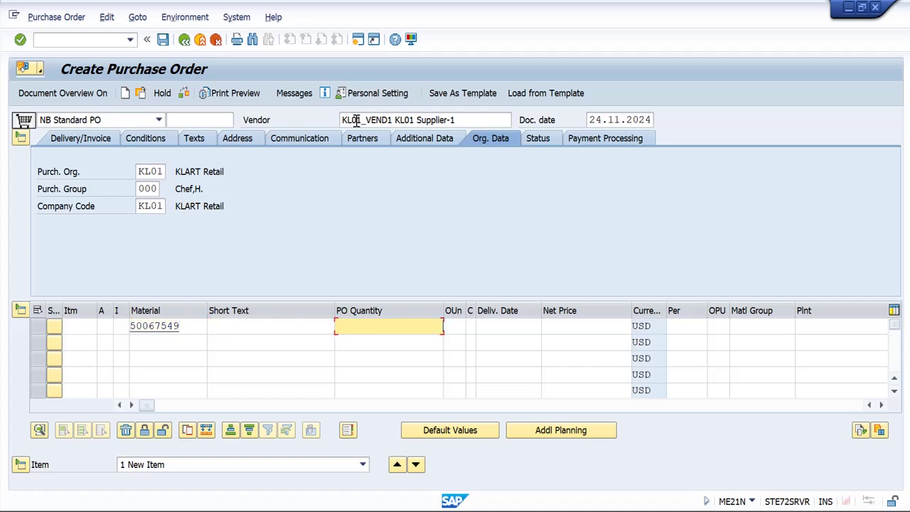
pyautogui.write('1')
pyautogui.press('Escape')
pyautogui.press('Tab')
pyautogui.press('Tab')
pyautogui.press('Tab')
pyautogui.press('Down')
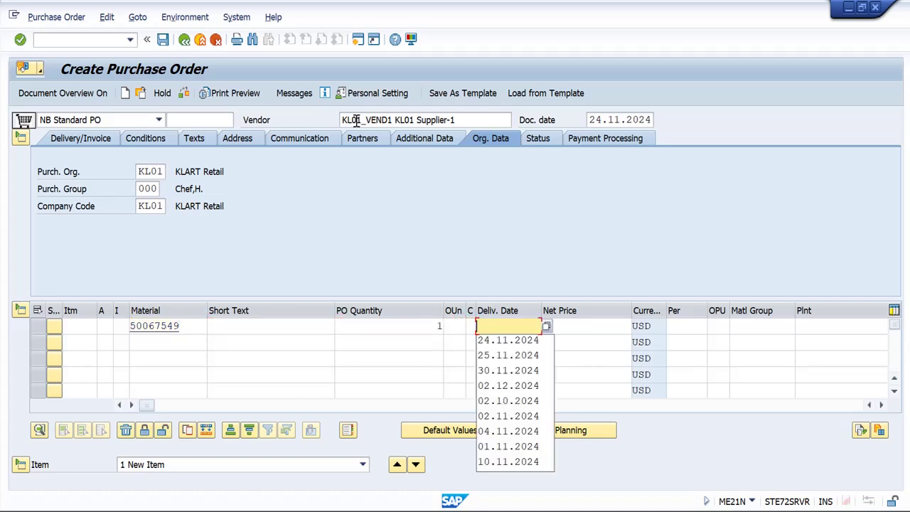
pyautogui.press('Down')
pyautogui.press('Return')
# Step: Assign plant KL01 and storage location 0001 to the prepack item and confirm the item entry
pyautogui.press('Tab')
pyautogui.press('Tab')
pyautogui.press('Tab')
pyautogui.press('Tab')
pyautogui.press('Tab')
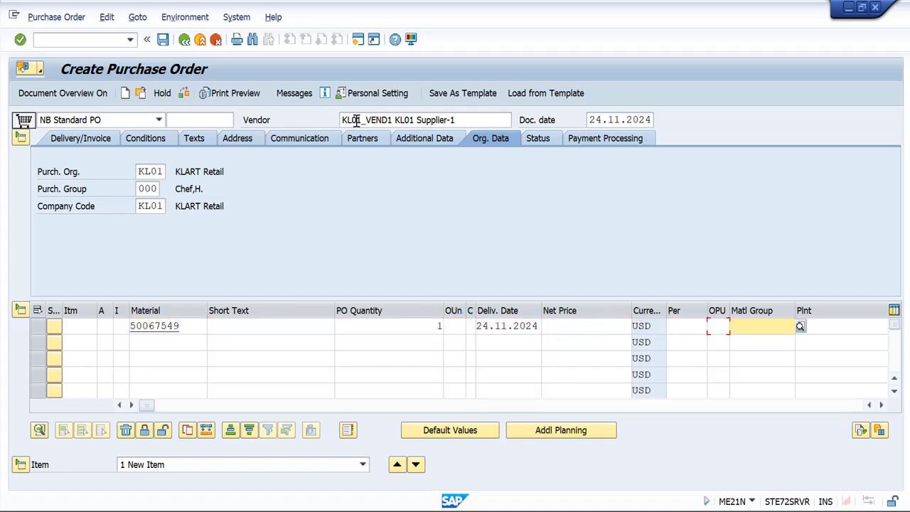
pyautogui.press('Down')
pyautogui.press('Down')
pyautogui.press('Return')
pyautogui.press('Tab')
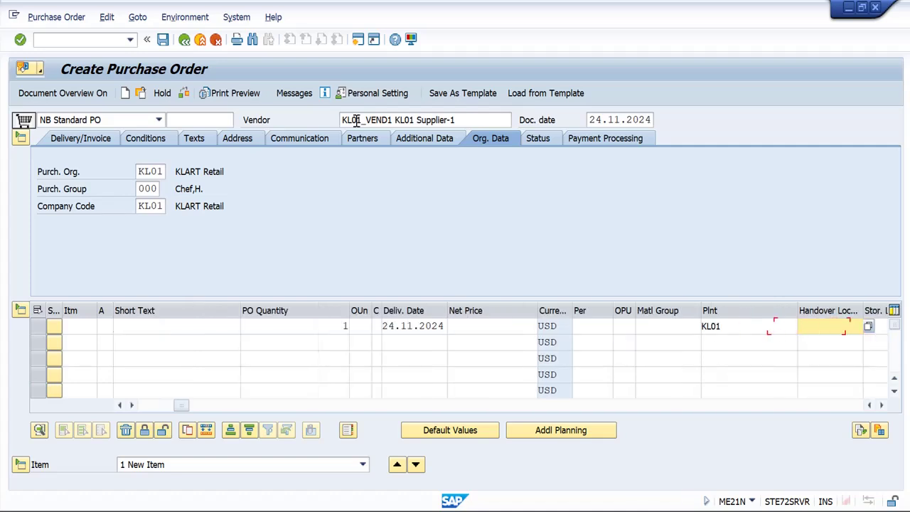
pyautogui.press('Tab')
pyautogui.press('Down')
pyautogui.press('Down')
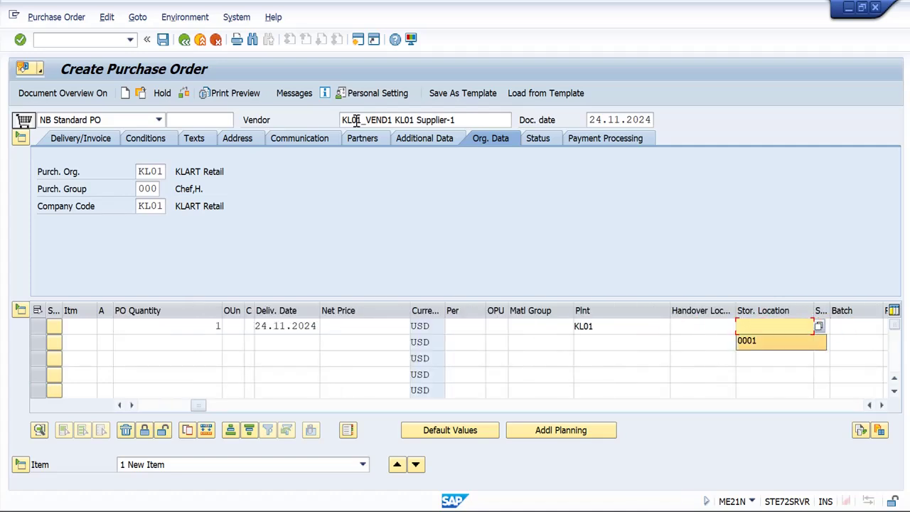
pyautogui.press('Return')
pyautogui.press('Return')
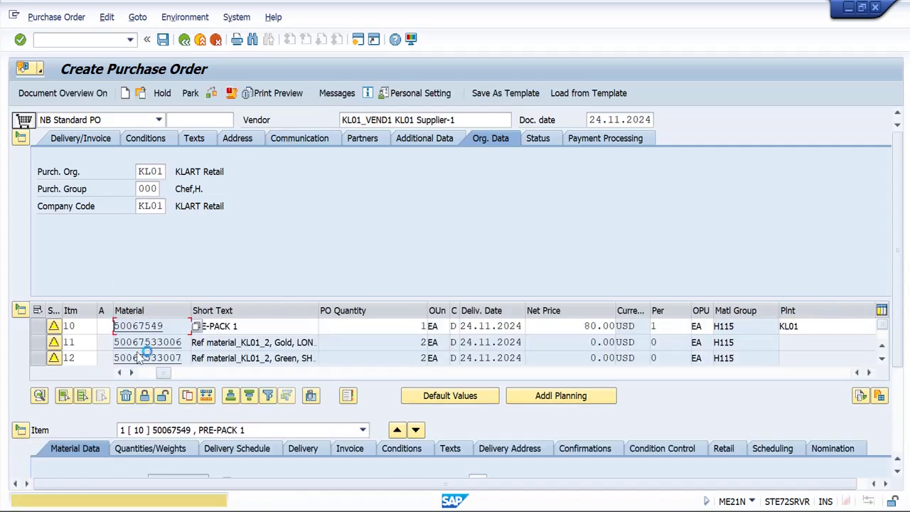
# Step: Collapse the purchase order's header and item detail areas to show the full item overview
pyautogui.click(22, 138)
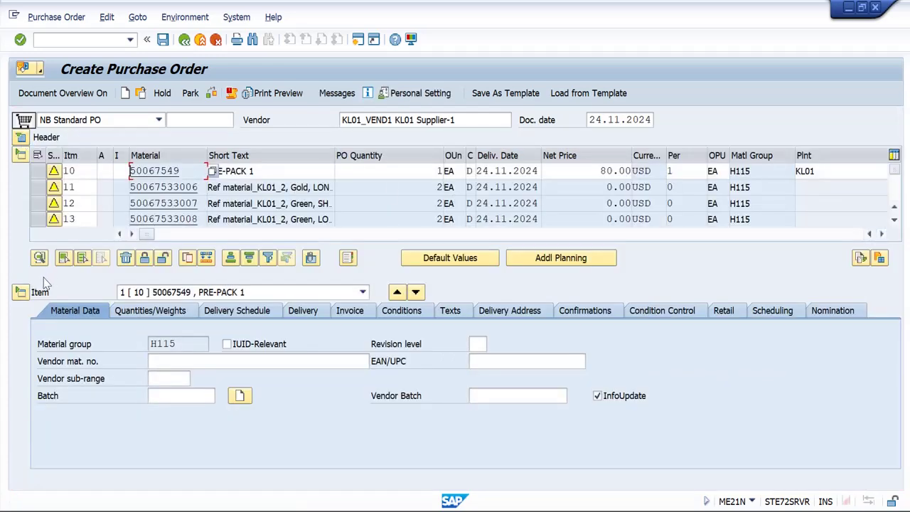
pyautogui.click(22, 293)
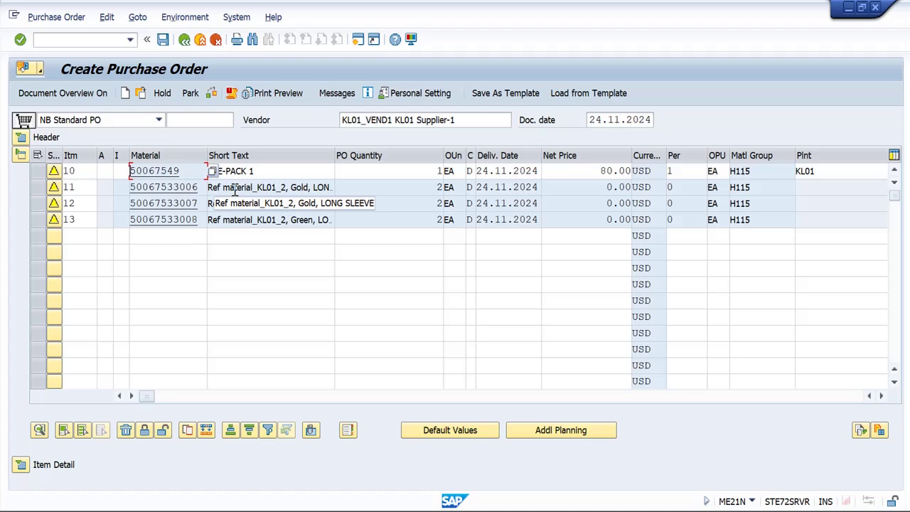
# Step: Examine the prepack item's net price and the order quantities of its component items
pyautogui.moveTo(591, 172); pyautogui.dragTo(659, 171)
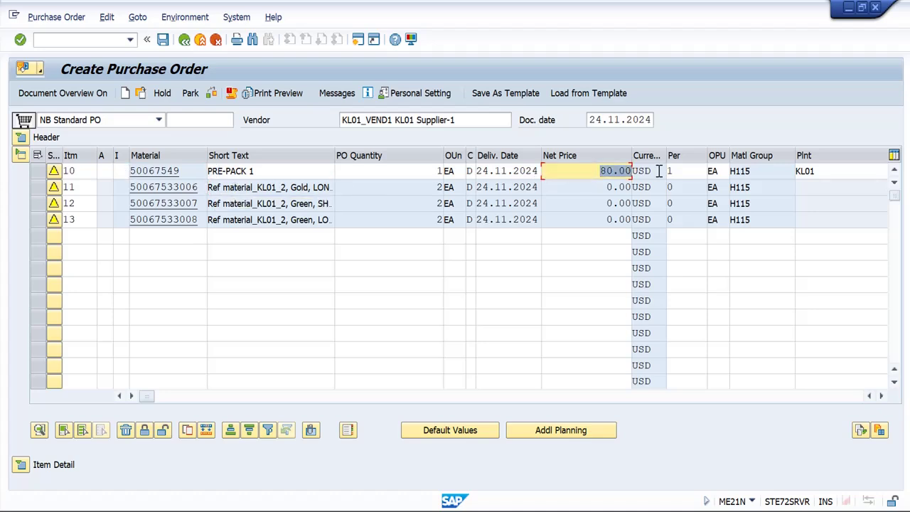
pyautogui.click(430, 191)
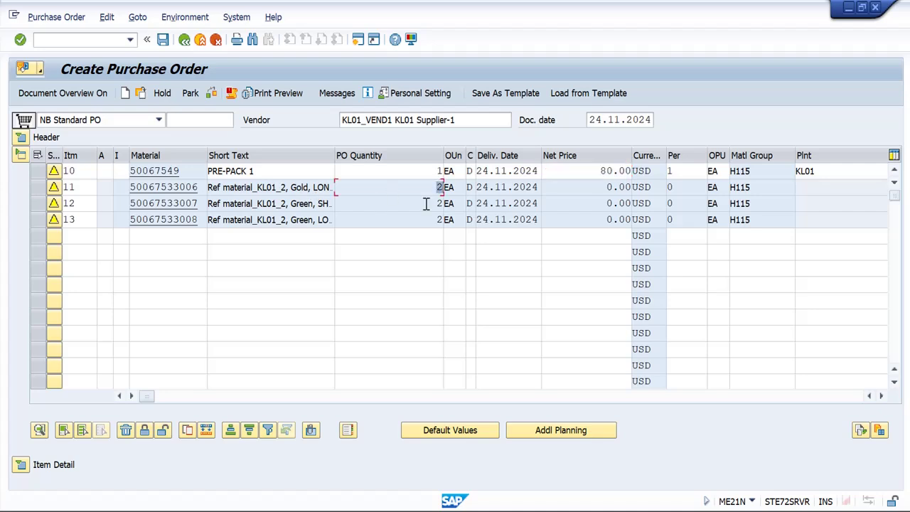
pyautogui.click(426, 205)
pyautogui.click(425, 219)
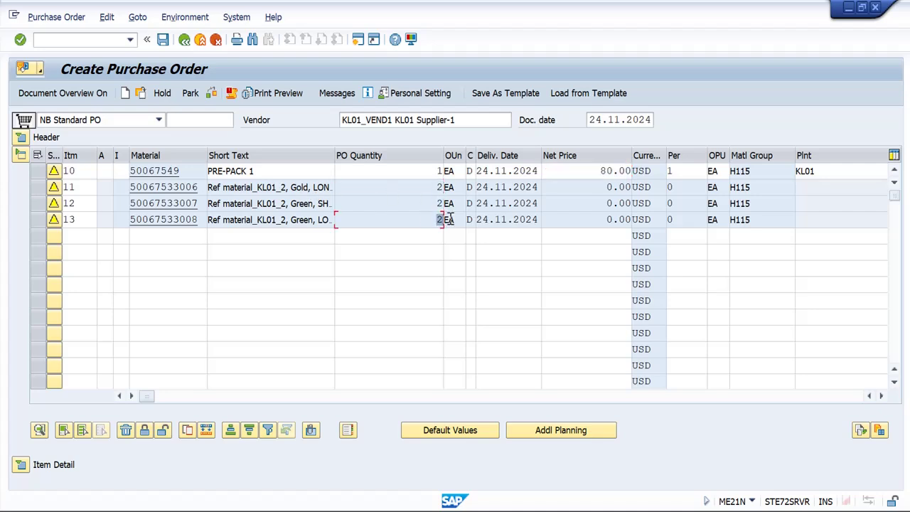
# Step: Examine the component items' higher-level item and look up their subitem category among the possible entries, including Prepack Item
pyautogui.click(314, 396)
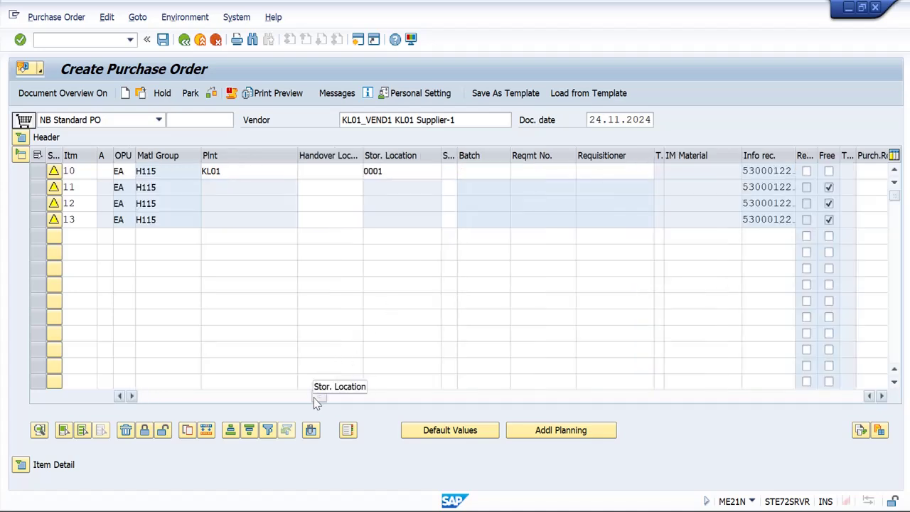
pyautogui.moveTo(317, 402); pyautogui.dragTo(462, 402)
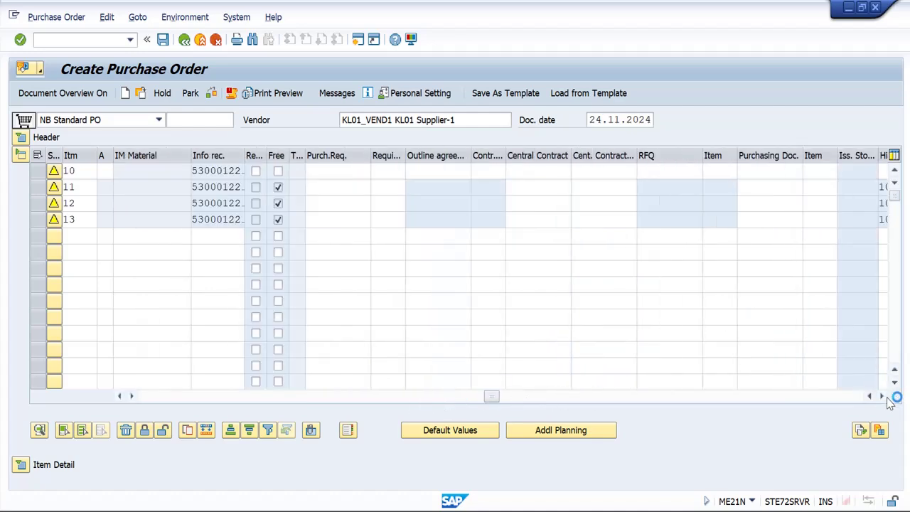
pyautogui.click(882, 396)
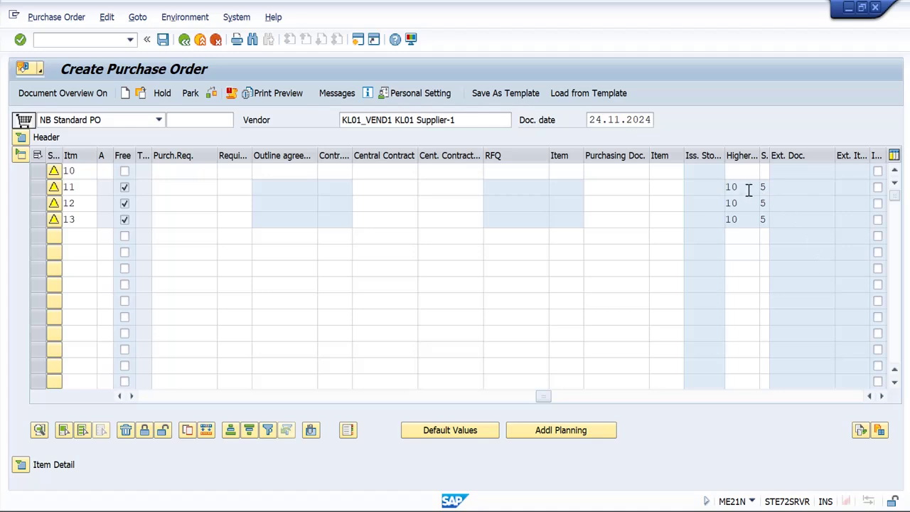
pyautogui.click(752, 187)
pyautogui.click(764, 187)
pyautogui.click(775, 187)
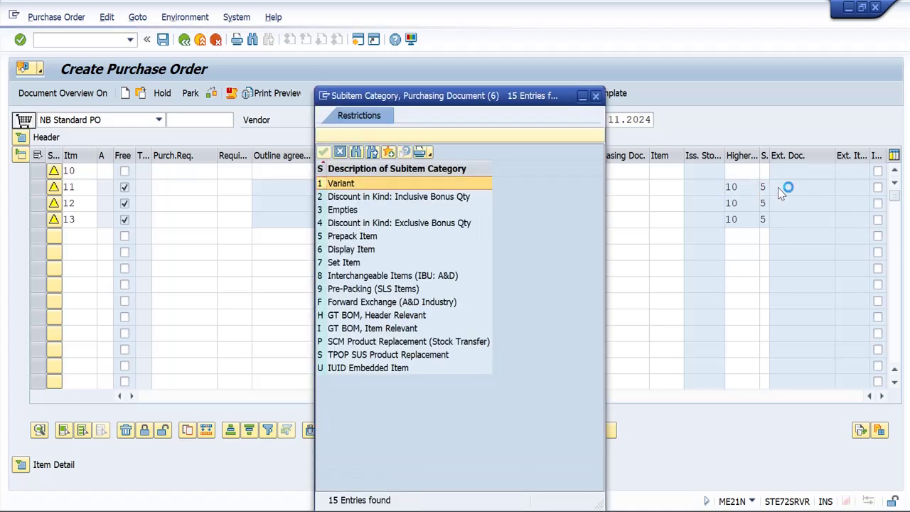
pyautogui.click(358, 236)
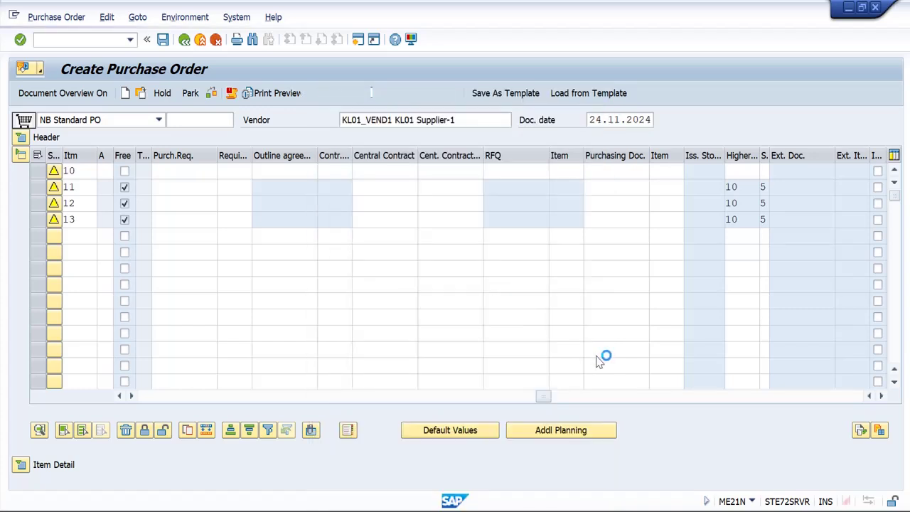
pyautogui.moveTo(543, 396); pyautogui.dragTo(118, 413)
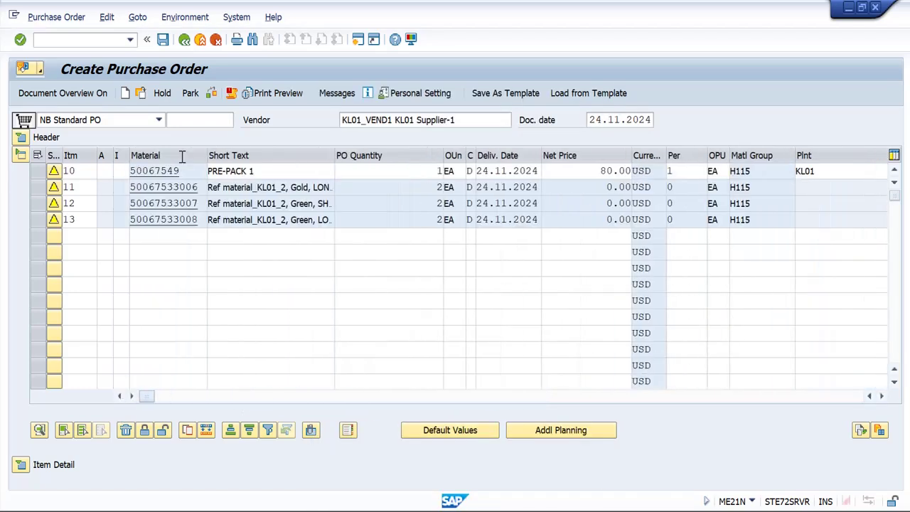
# Step: Save the purchase order and reopen it to check the release strategy in its header
pyautogui.click(163, 40)
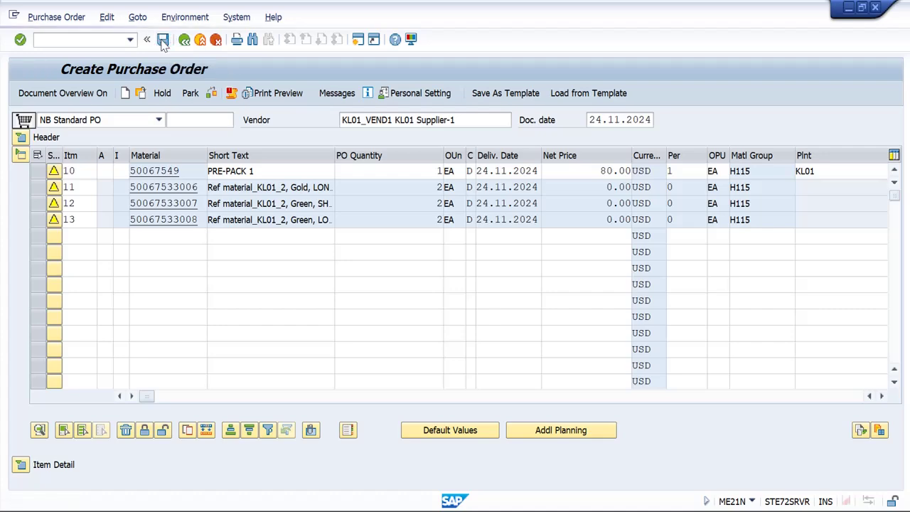
pyautogui.click(140, 93)
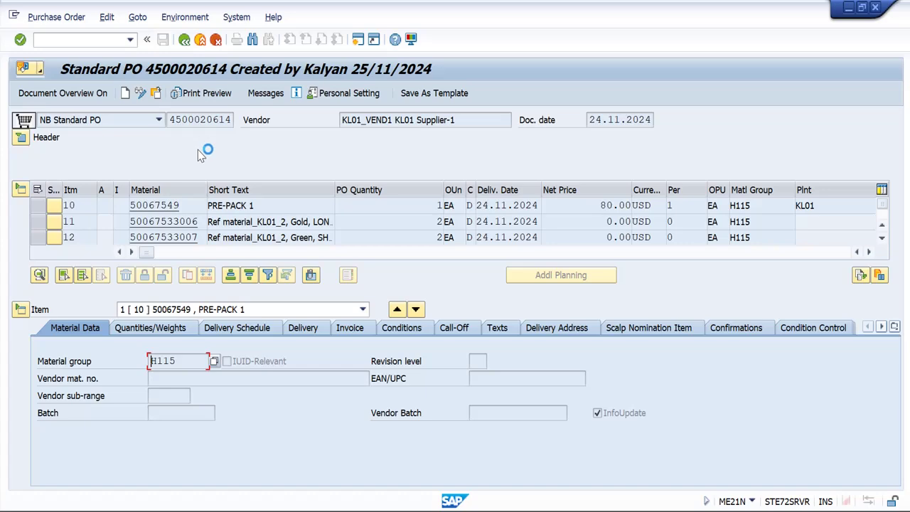
pyautogui.click(20, 137)
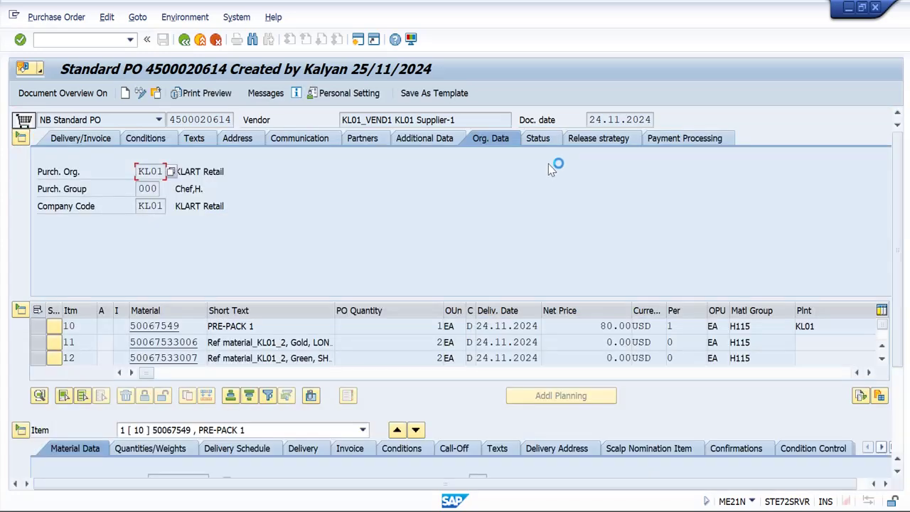
pyautogui.click(585, 140)
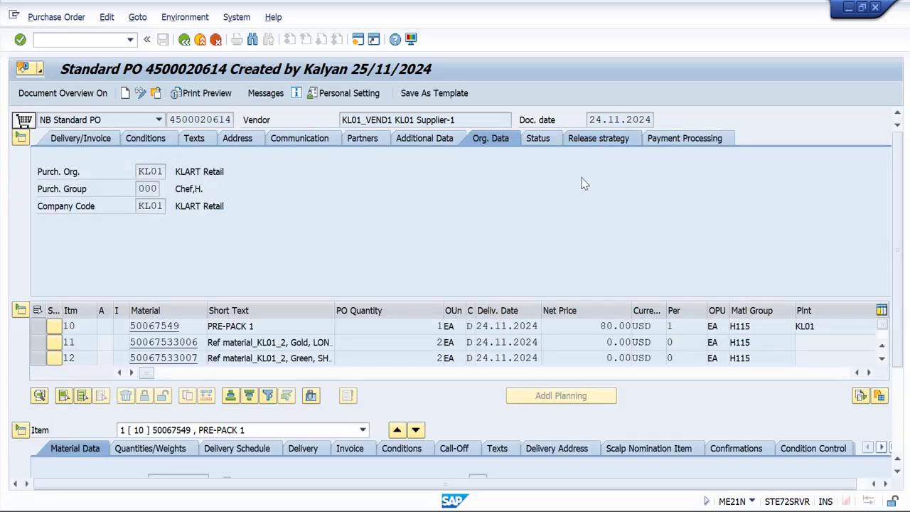
# Step: Start transaction ME29N and load the newly created purchase order for release
pyautogui.click(72, 44)
pyautogui.write('/nme29')
pyautogui.press('Return')
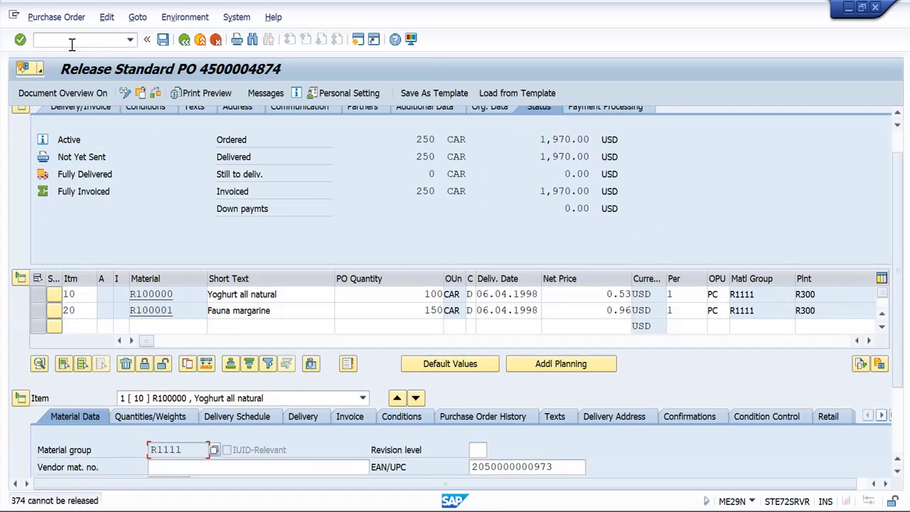
pyautogui.click(140, 96)
pyautogui.write('4500020614')
pyautogui.press('Return')
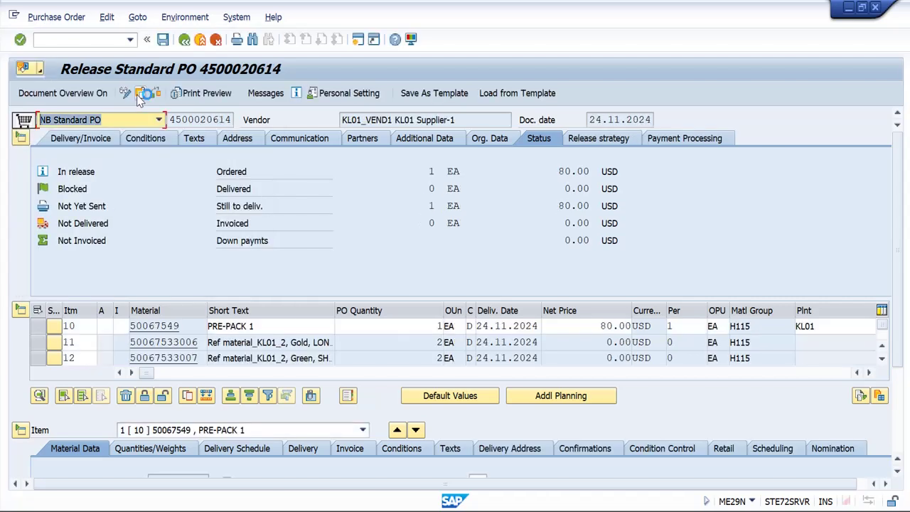
# Step: Release the purchase order under release codes 5M (GM) and 4M (VP) and save it
pyautogui.click(589, 139)
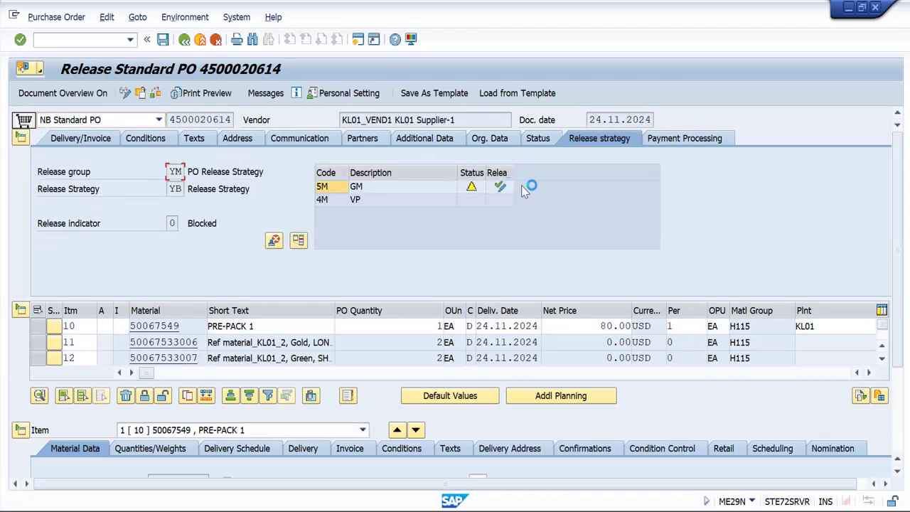
pyautogui.click(501, 188)
pyautogui.click(501, 201)
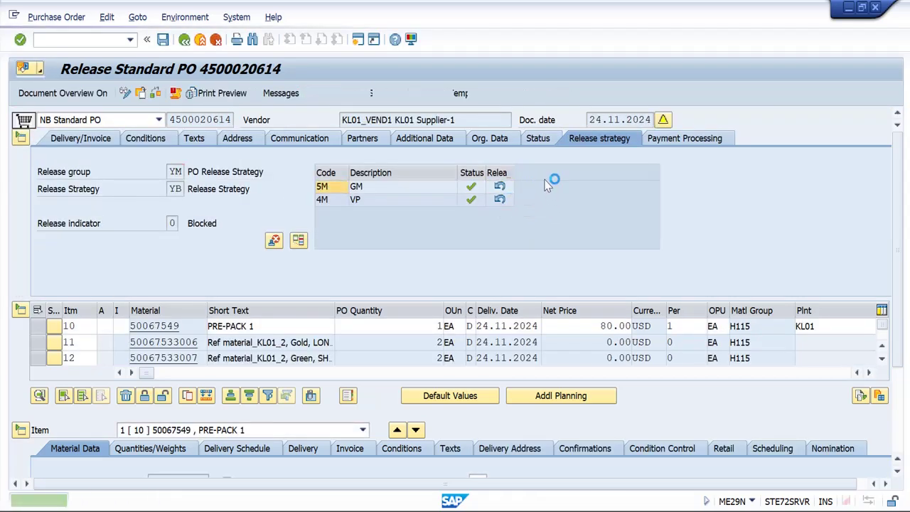
pyautogui.click(163, 39)
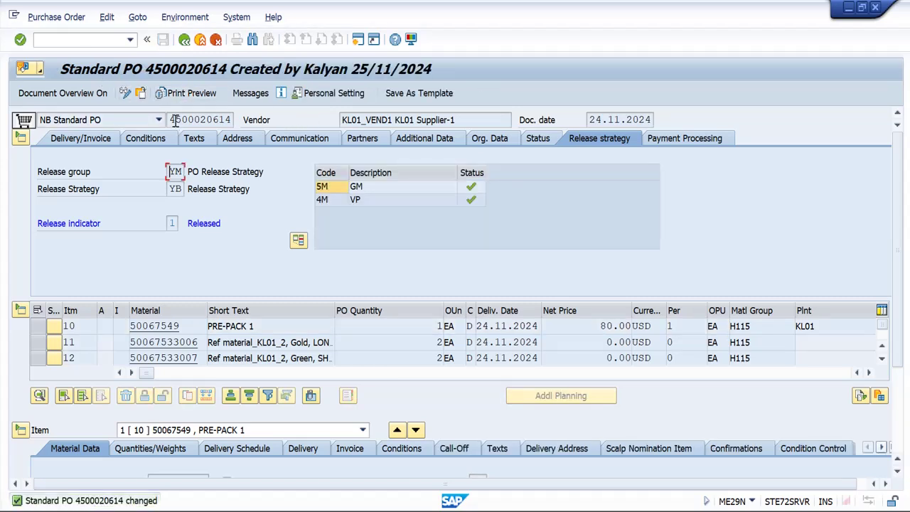
# Step: Copy the released purchase order's number and load that order in a MIGO goods receipt with action A01 Goods Receipt
pyautogui.moveTo(174, 119); pyautogui.dragTo(252, 118)
pyautogui.hotkey('ctrl', 'c')
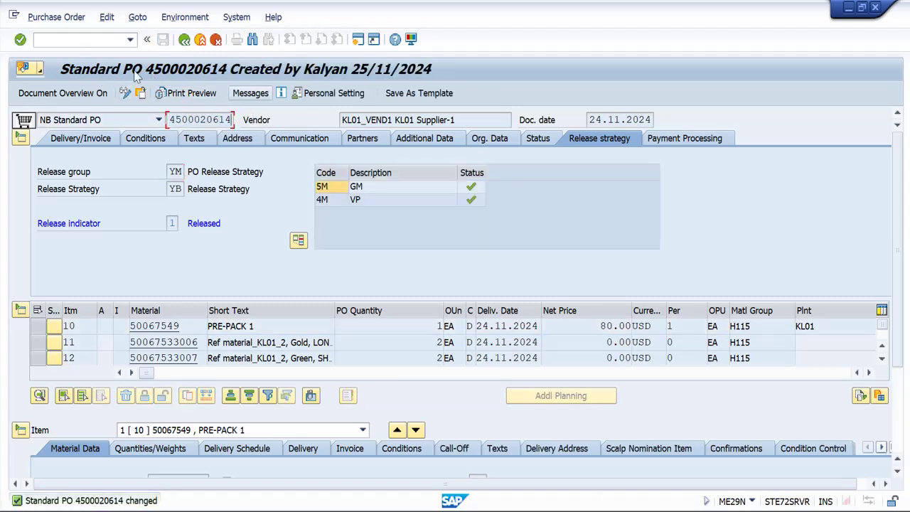
pyautogui.click(101, 39)
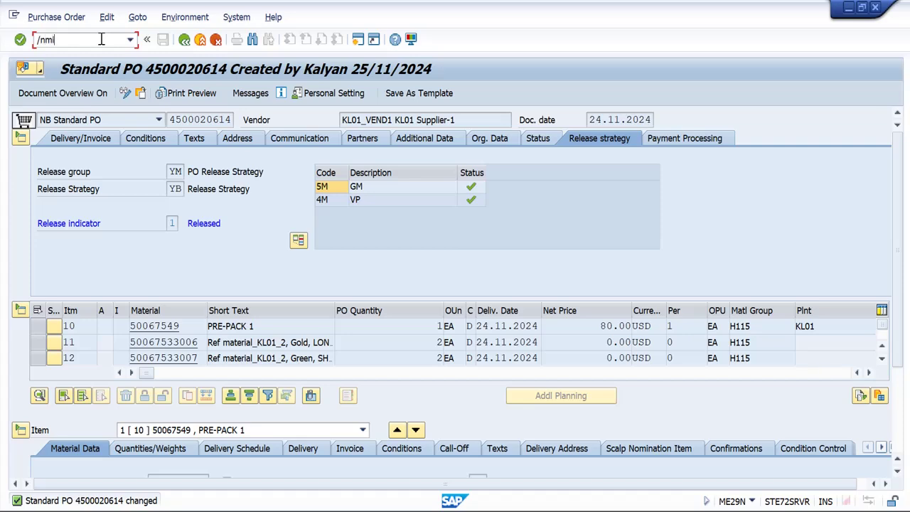
pyautogui.press('Return')
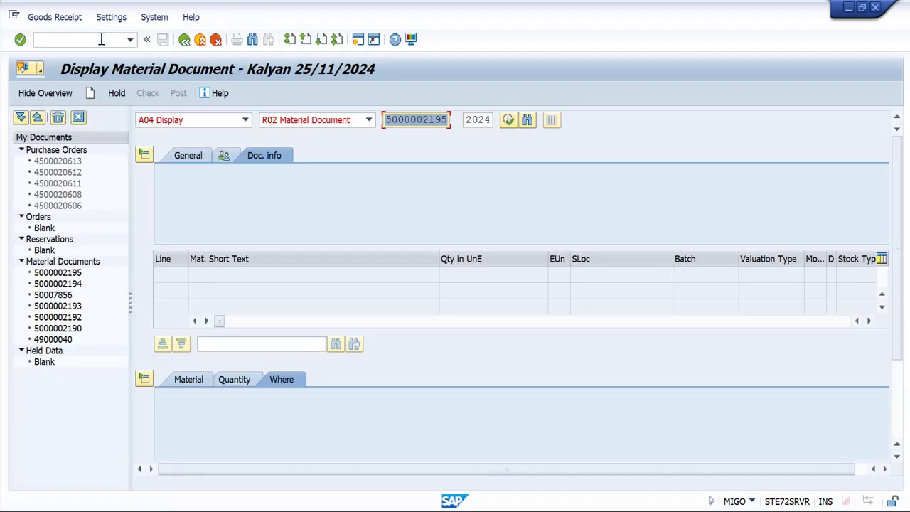
pyautogui.click(236, 118)
pyautogui.click(203, 131)
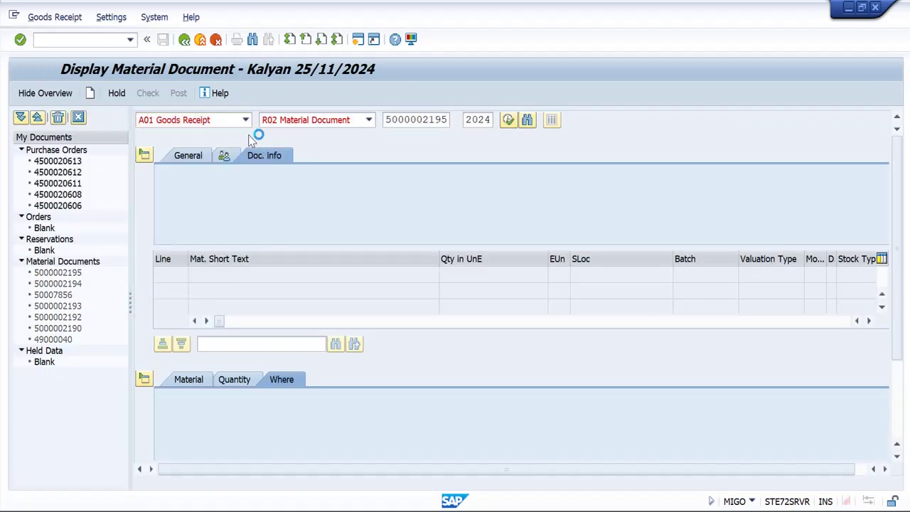
pyautogui.hotkey('ctrl', 'v')
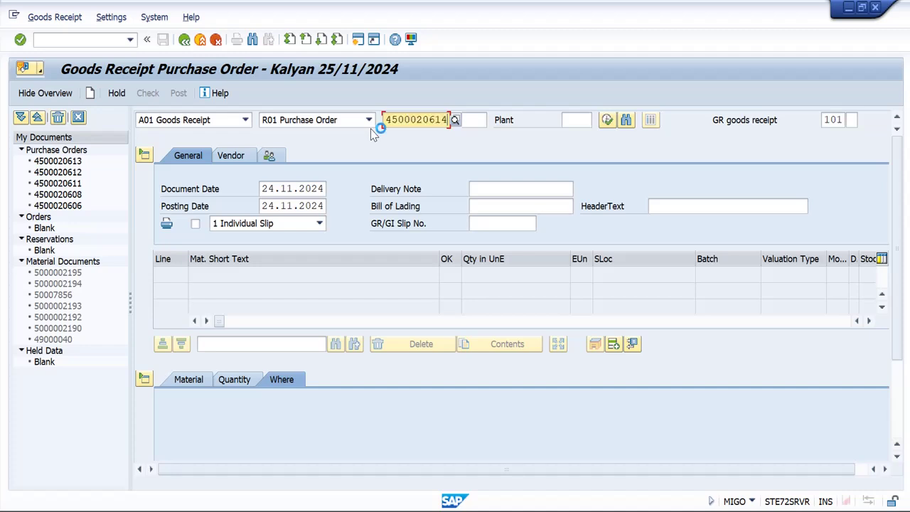
pyautogui.press('Return')
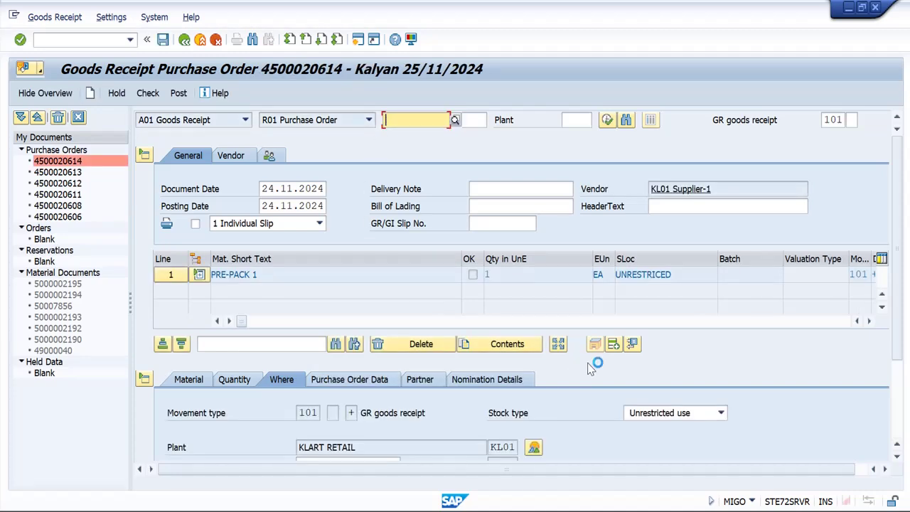
# Step: Mark the PRE-PACK 1 line as OK, then check and post the goods receipt
pyautogui.click(199, 278)
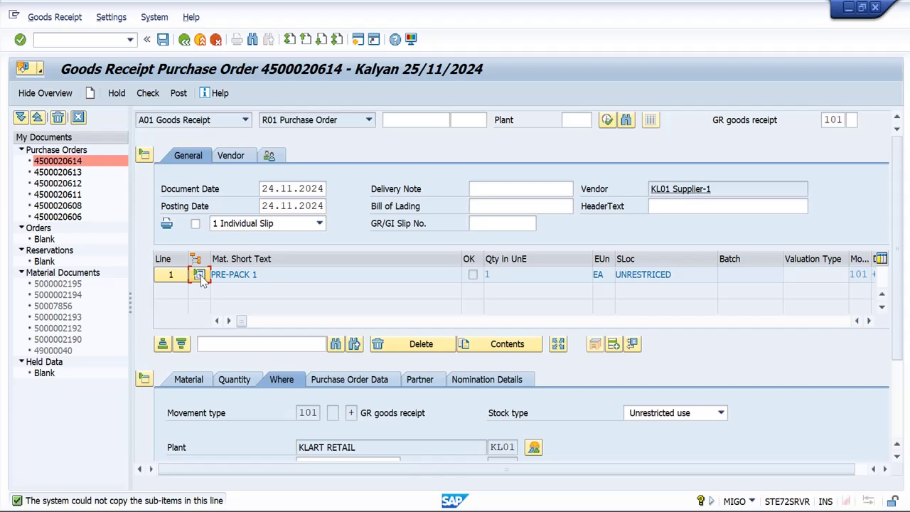
pyautogui.scroll(-3, 869, 364)
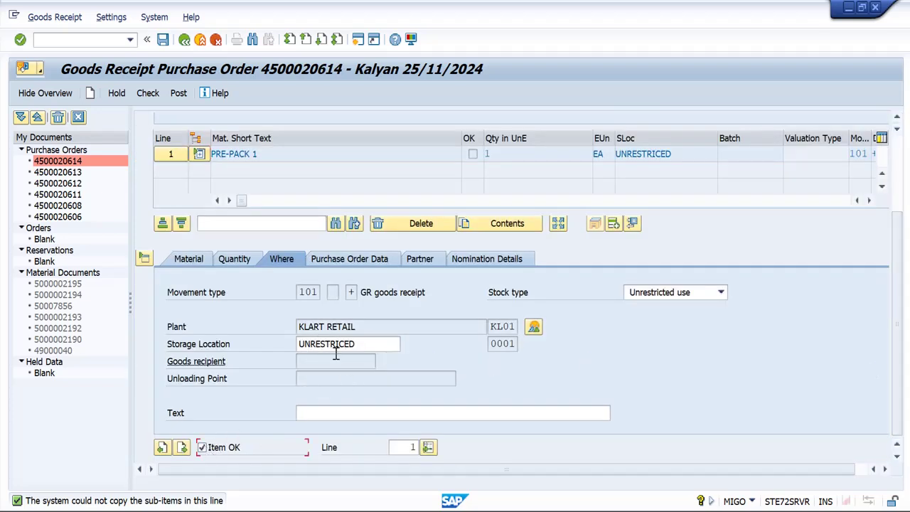
pyautogui.click(148, 94)
pyautogui.press('Return')
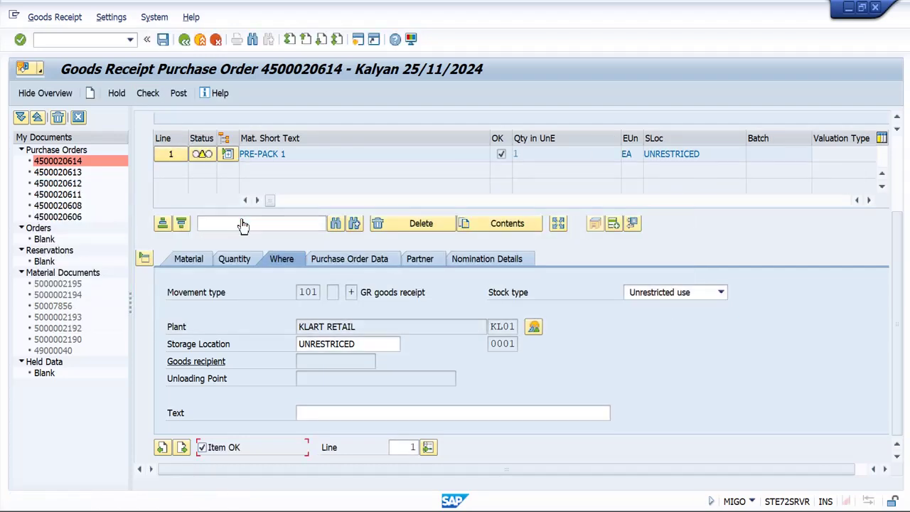
pyautogui.click(178, 94)
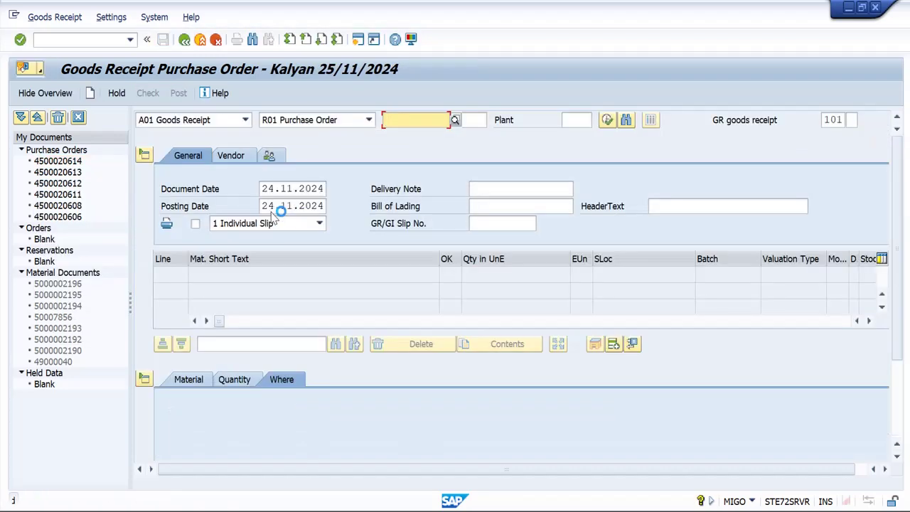
# Step: Display the posted material document and review its FI accounting document with the G/L postings
pyautogui.click(186, 120)
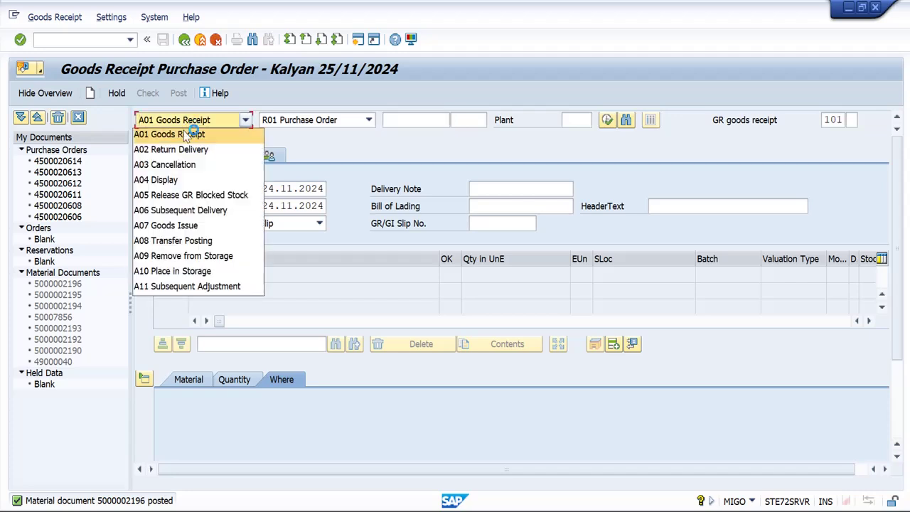
pyautogui.click(185, 180)
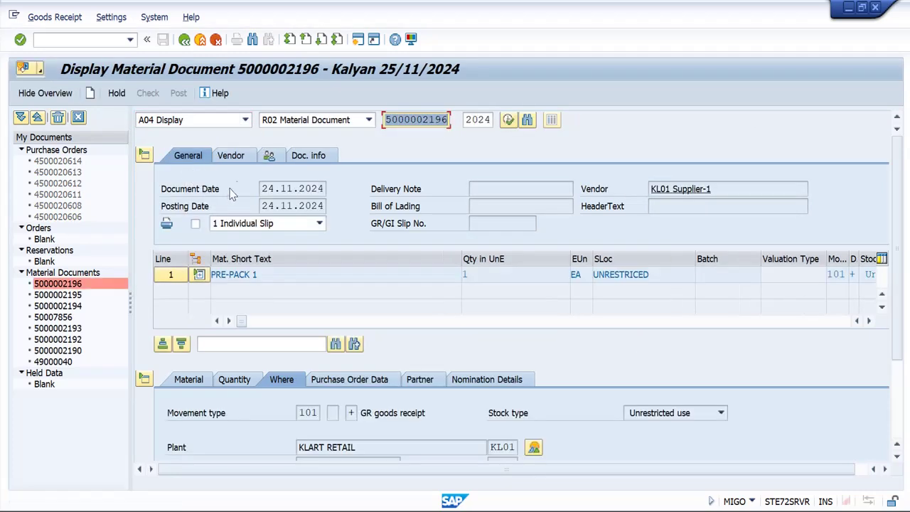
pyautogui.click(302, 156)
pyautogui.click(650, 194)
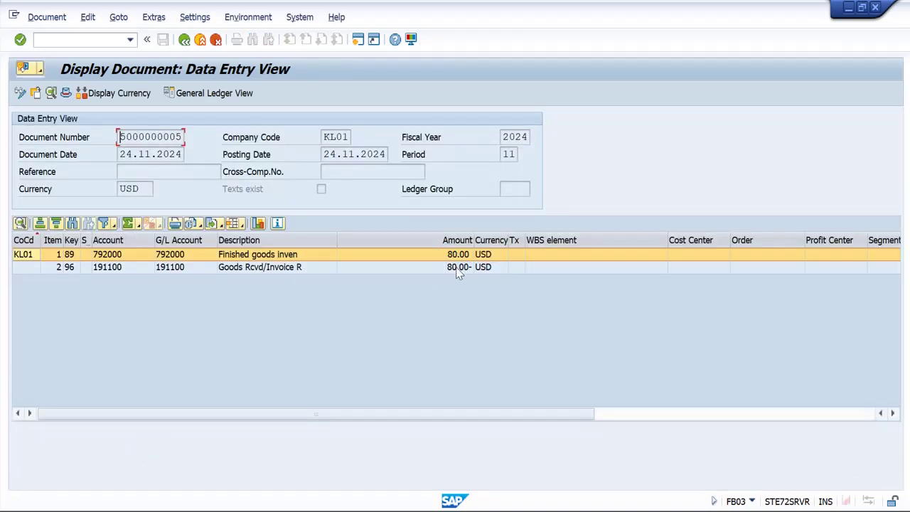
pyautogui.click(184, 40)
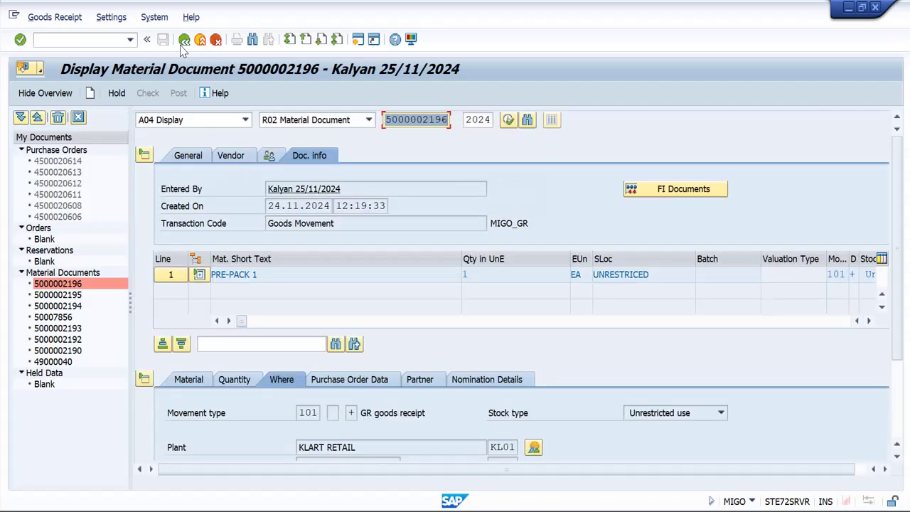